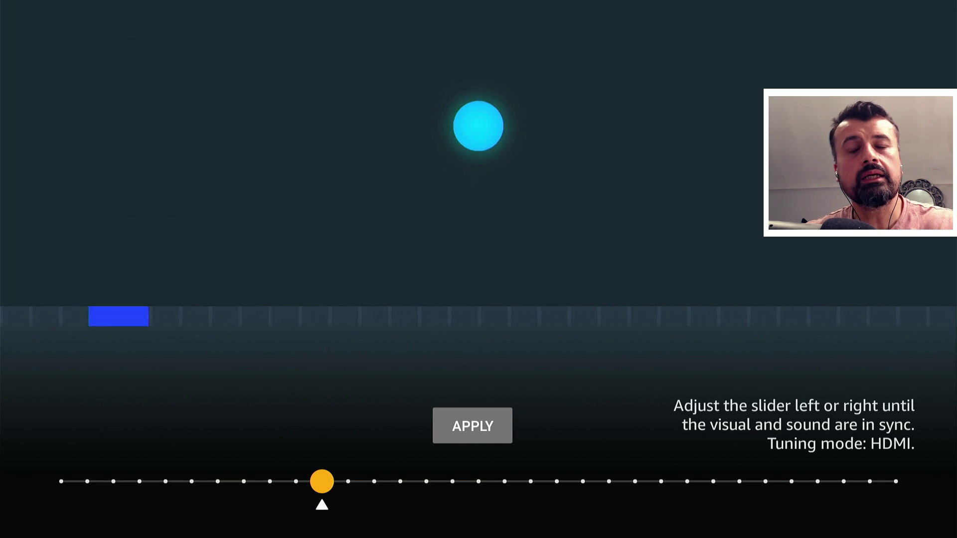
{"action": "key", "text": "Up"}
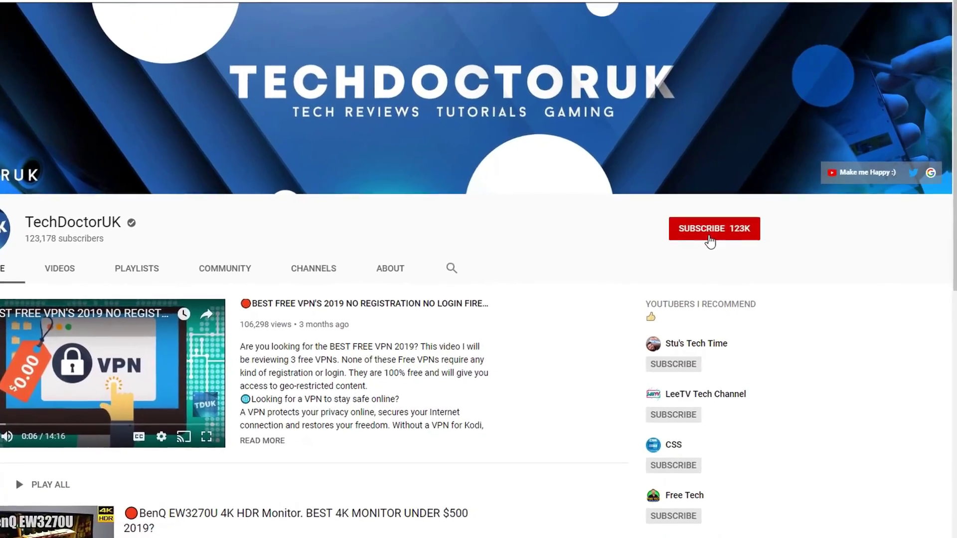
- Subscribe to the TechDoctorUK channel on YouTube and turn on notifications for every new video
{"action": "left_click", "coordinate": [739, 202]}
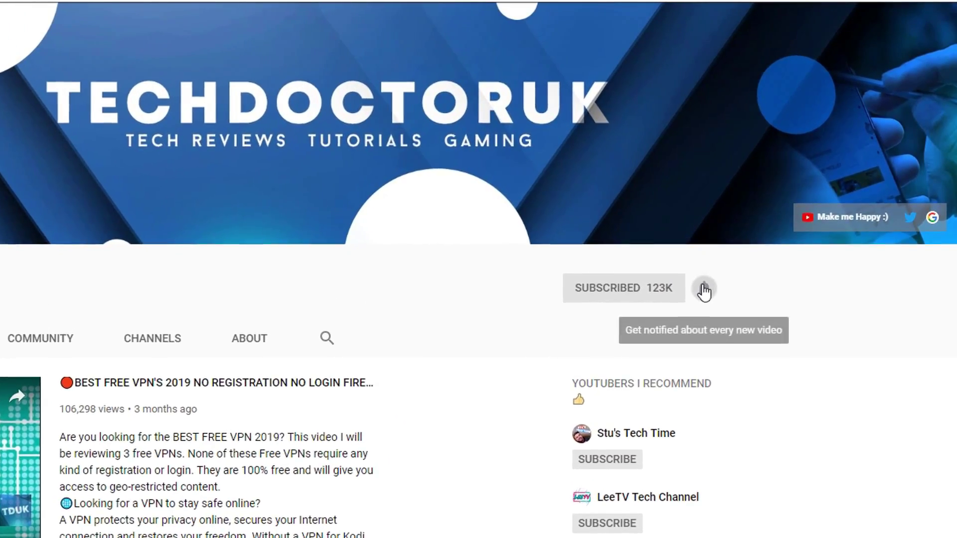
{"action": "left_click", "coordinate": [704, 291]}
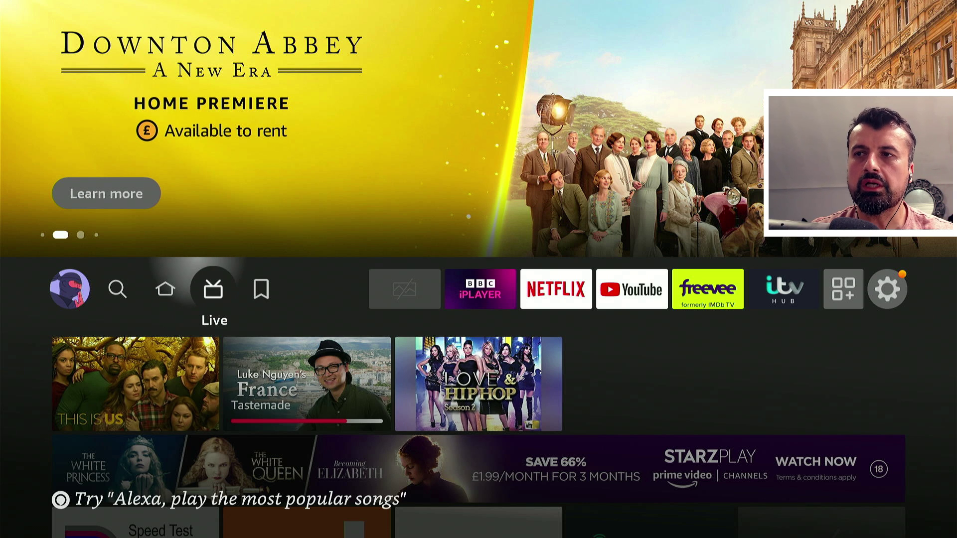
- Look through the Find, Home, Live and My Stuff sections of the Fire TV home screen
{"action": "key", "text": "Right"}
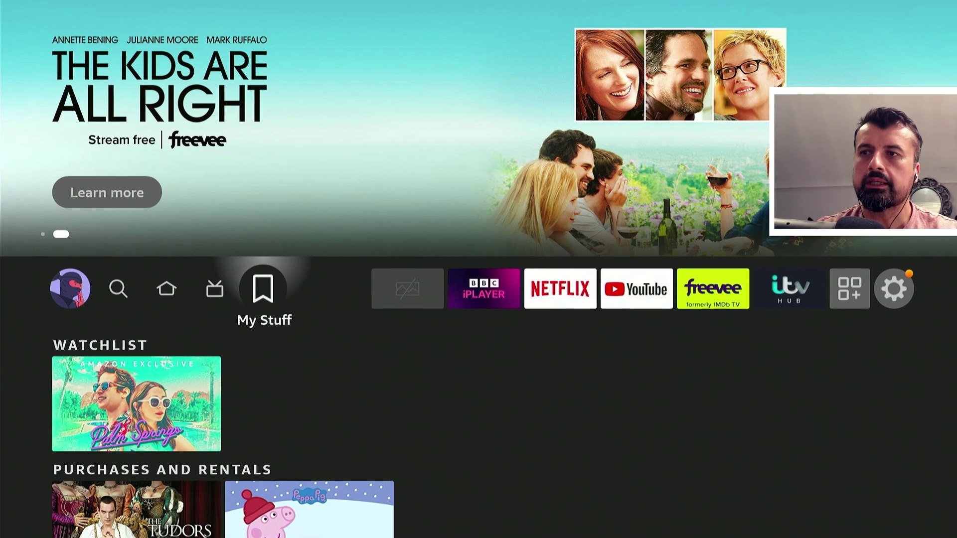
{"action": "key", "text": "Left"}
{"action": "key", "text": "Left"}
{"action": "key", "text": "Left"}
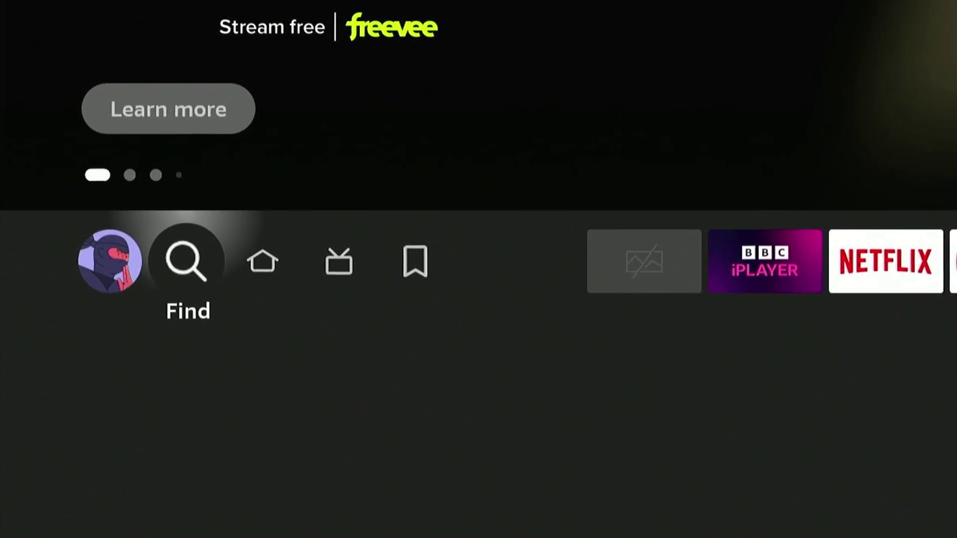
{"action": "key", "text": "Right"}
{"action": "key", "text": "Right"}
{"action": "key", "text": "Right"}
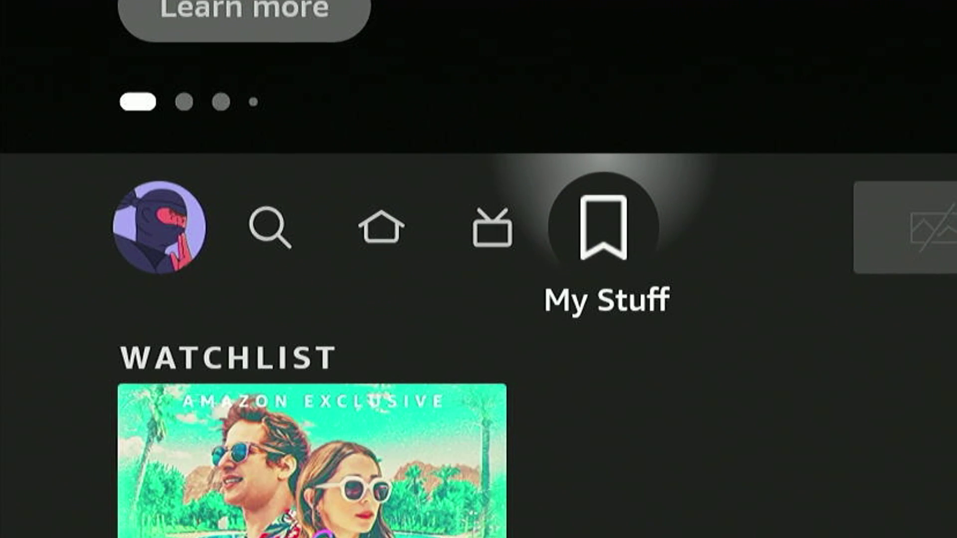
{"action": "key", "text": "Left"}
{"action": "key", "text": "Left"}
{"action": "key", "text": "Left"}
{"action": "key", "text": "Right"}
{"action": "key", "text": "Right"}
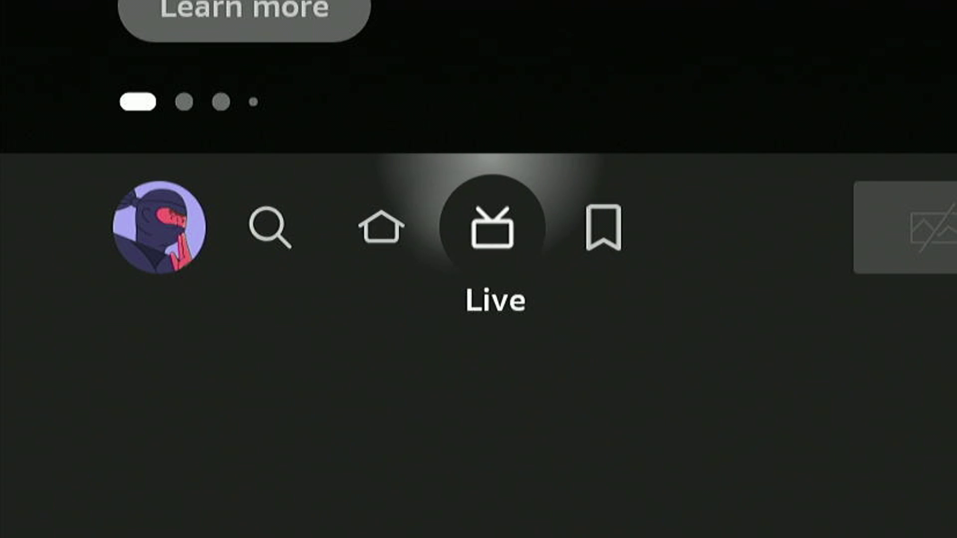
{"action": "key", "text": "Left"}
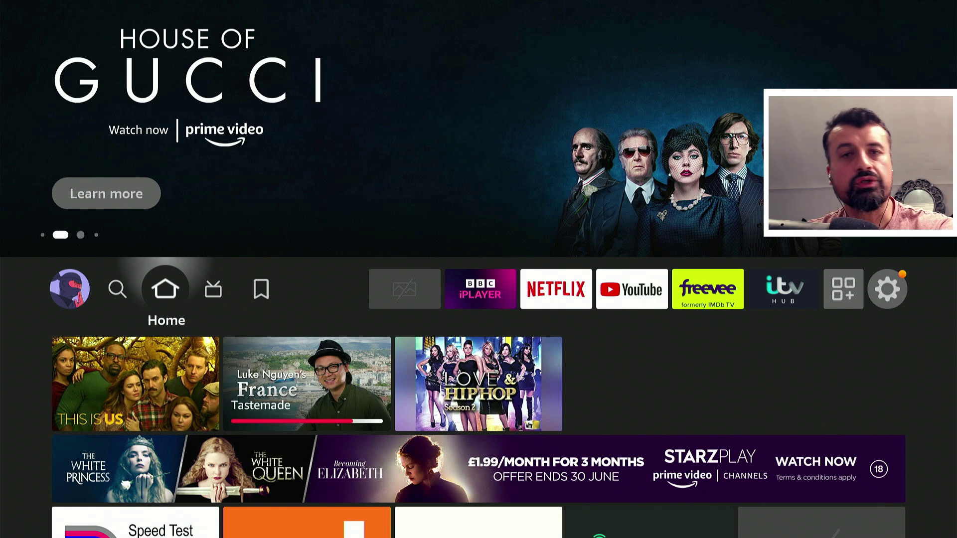
- Go to the Fire TV settings and highlight the Network category
{"action": "key", "text": "Right"}
{"action": "key", "text": "Right"}
{"action": "key", "text": "Right"}
{"action": "key", "text": "Right"}
{"action": "key", "text": "Right"}
{"action": "key", "text": "Right"}
{"action": "key", "text": "Right"}
{"action": "key", "text": "Right"}
{"action": "key", "text": "Right"}
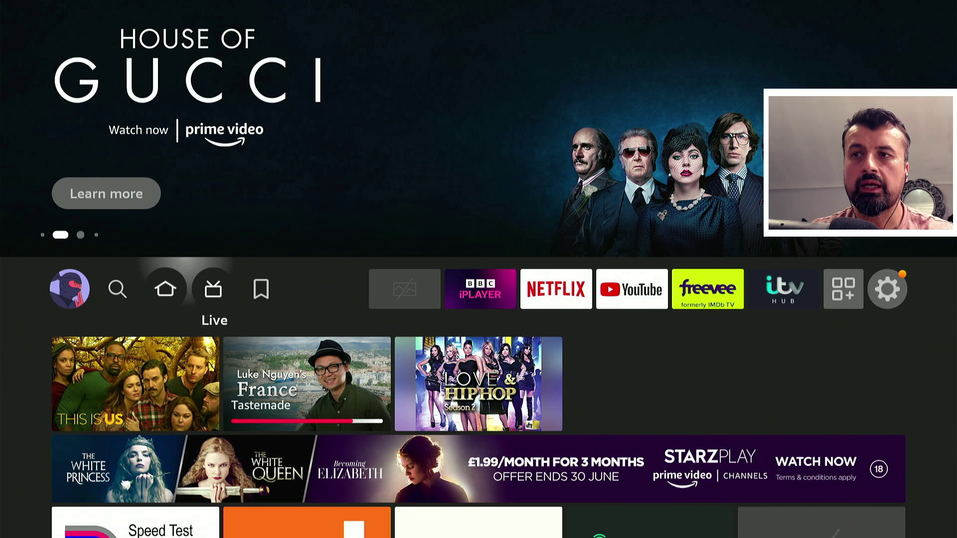
{"action": "key", "text": "Right"}
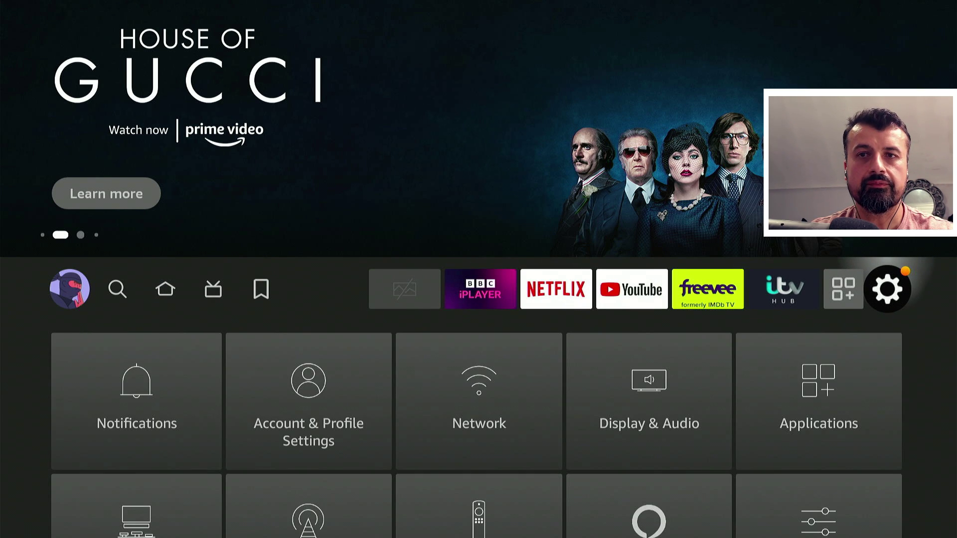
{"action": "key", "text": "Down"}
{"action": "key", "text": "Right"}
{"action": "key", "text": "Right"}
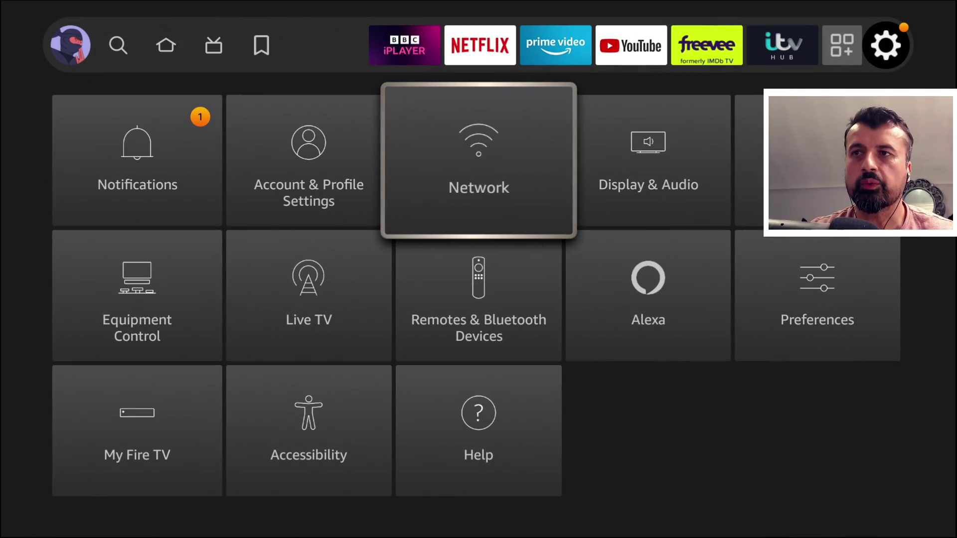
- Return to the home screen's main row and move back to the Network category in the settings
{"action": "key", "text": "Left"}
{"action": "key", "text": "Left"}
{"action": "key", "text": "Up"}
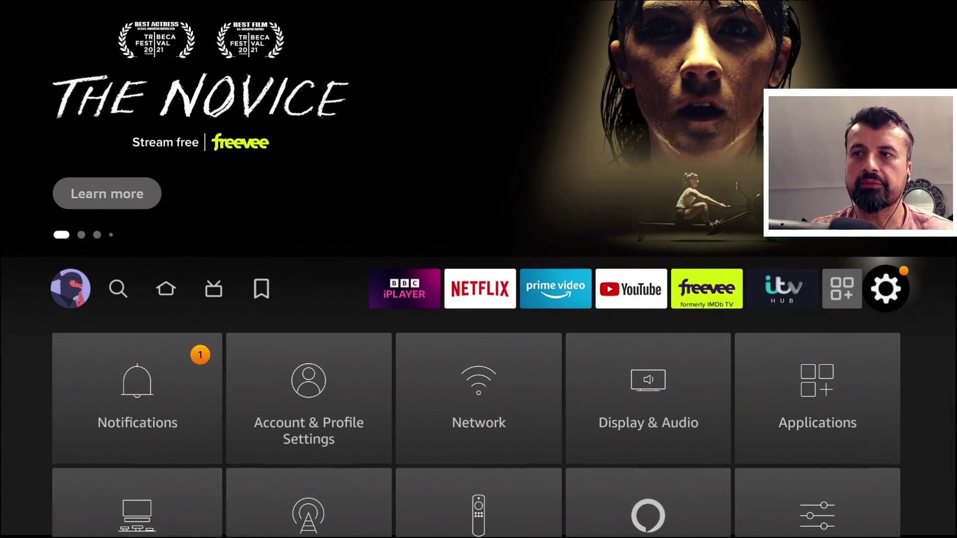
{"action": "key", "text": "Escape"}
{"action": "key", "text": "Right"}
{"action": "key", "text": "Right"}
{"action": "key", "text": "Right"}
{"action": "key", "text": "Right"}
{"action": "key", "text": "Right"}
{"action": "key", "text": "Right"}
{"action": "key", "text": "Right"}
{"action": "key", "text": "Right"}
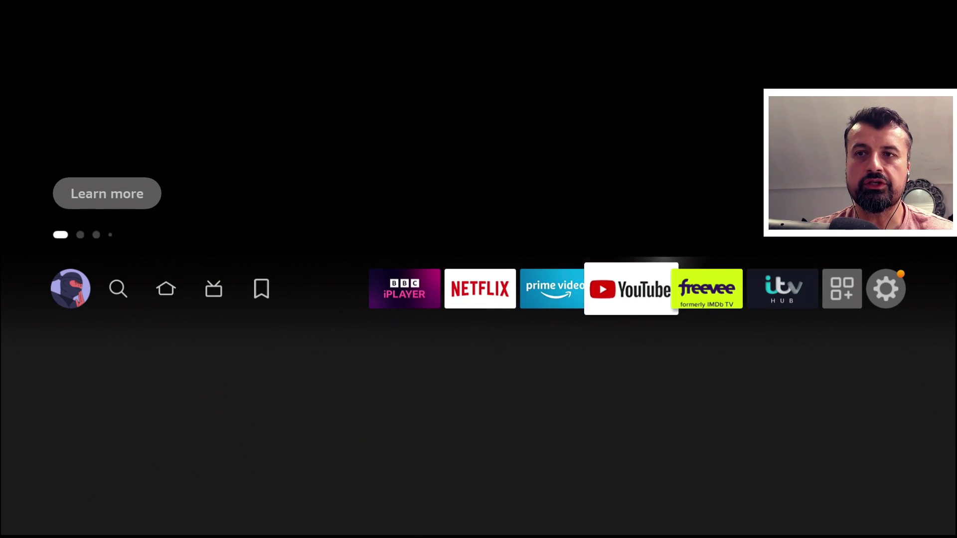
{"action": "key", "text": "Right"}
{"action": "key", "text": "Right"}
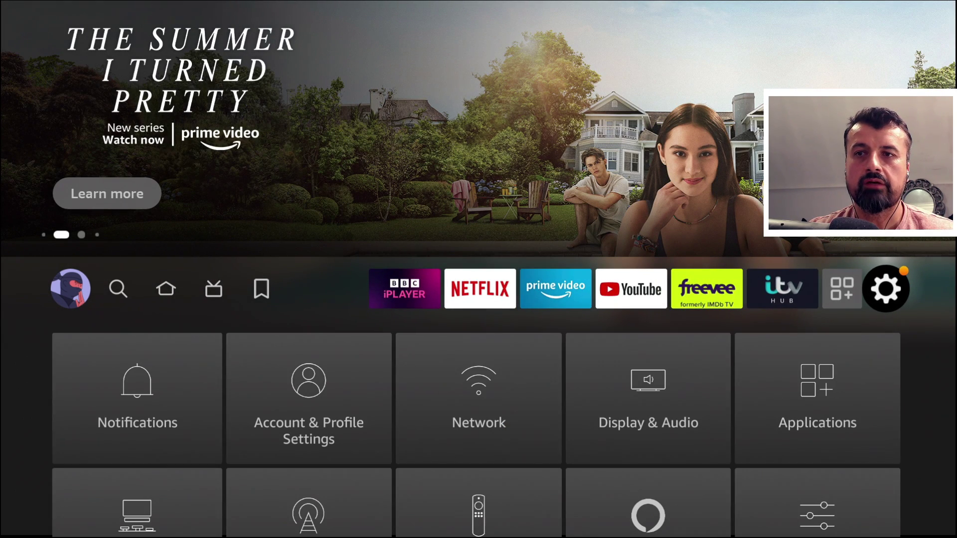
{"action": "key", "text": "Down"}
{"action": "key", "text": "Right"}
{"action": "key", "text": "Right"}
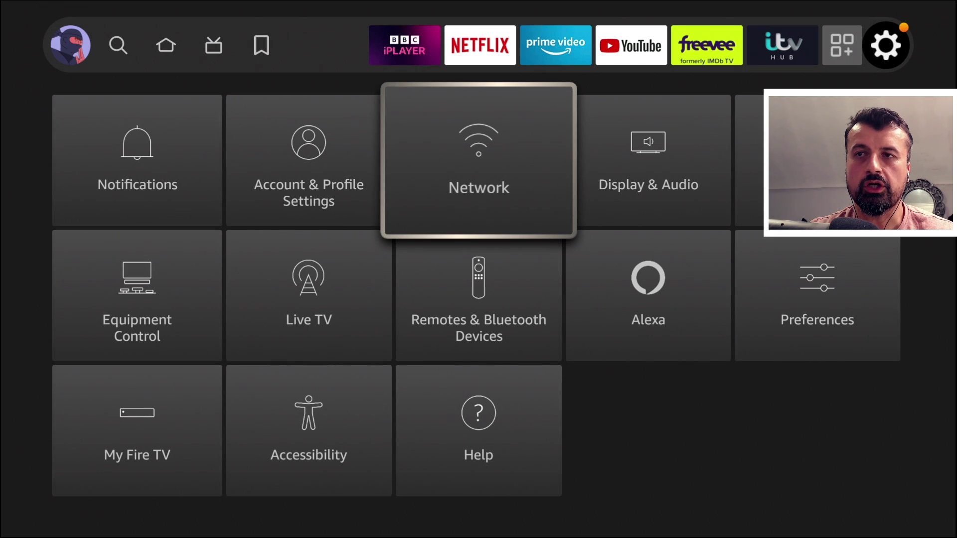
- Open the Network settings and bring up the status of the connected network MI5van05
{"action": "key", "text": "Return"}
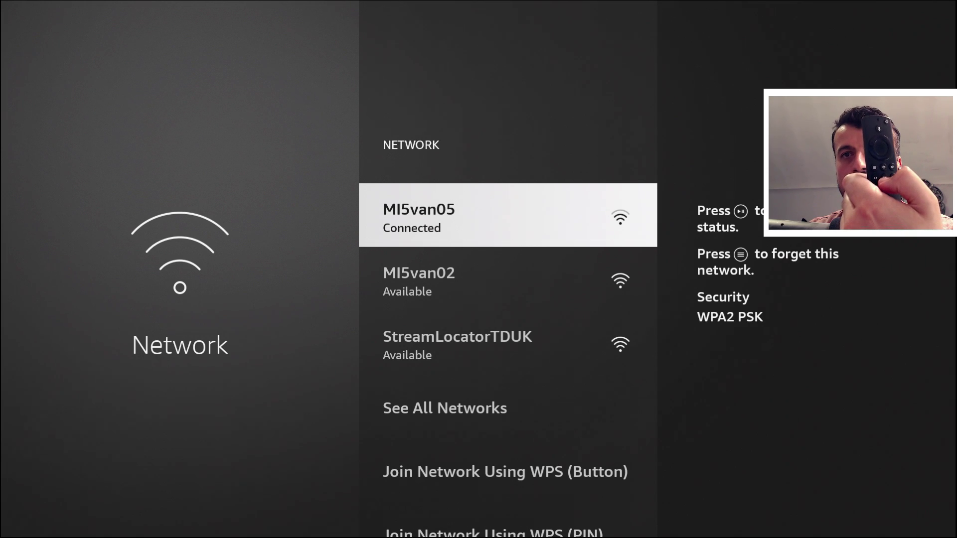
{"action": "key", "text": "XF86AudioPlay"}
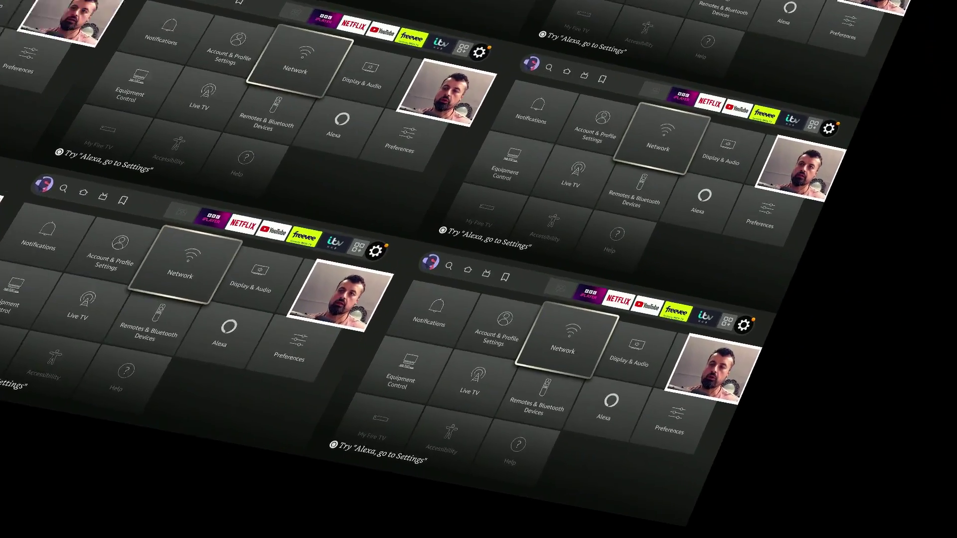
- Open the connection status of MI5van05 from the Network settings and run a speed test
{"action": "key", "text": "Return"}
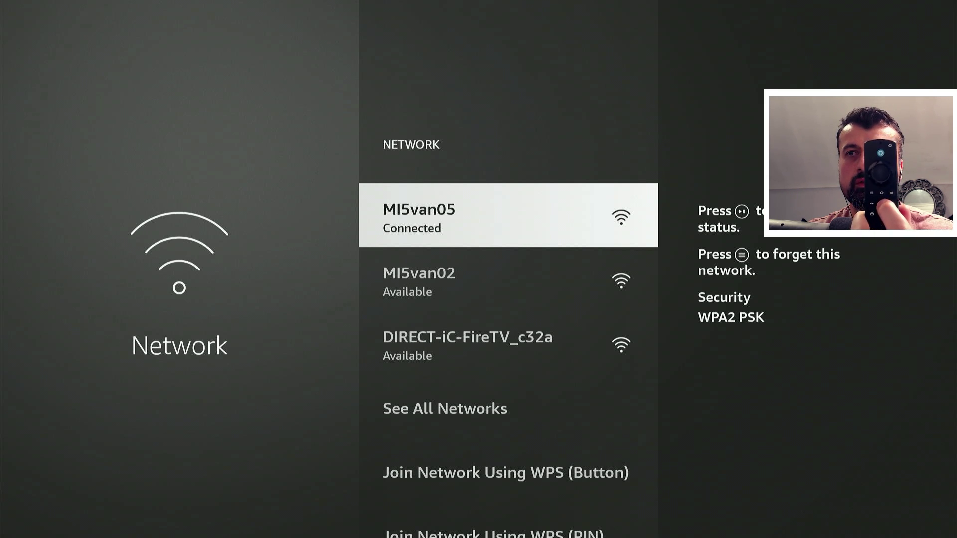
{"action": "key", "text": "XF86AudioPlay"}
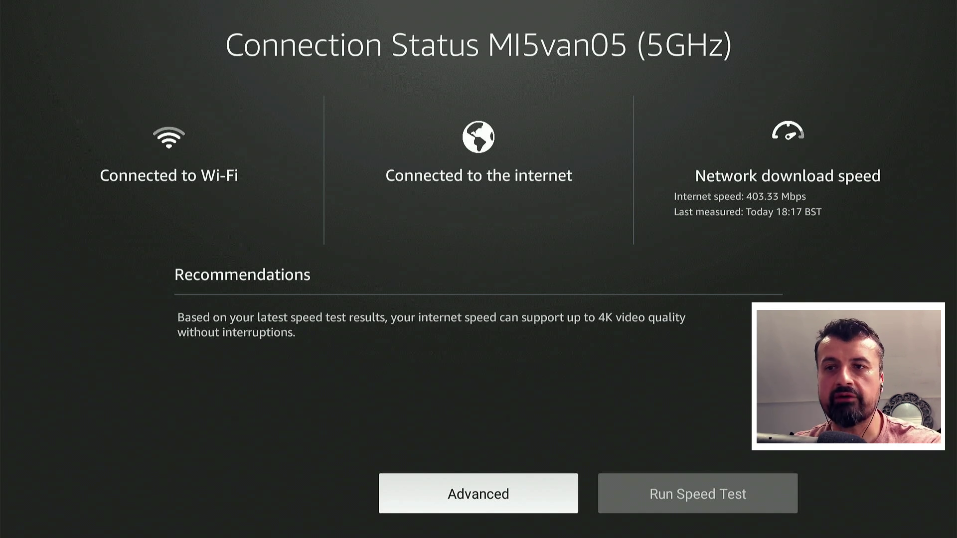
{"action": "key", "text": "Right"}
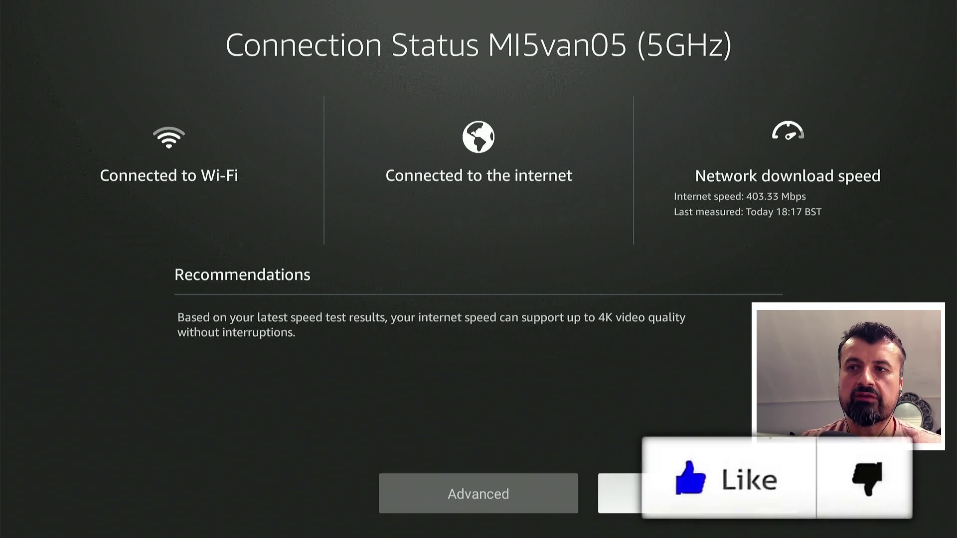
{"action": "key", "text": "Left"}
{"action": "key", "text": "Right"}
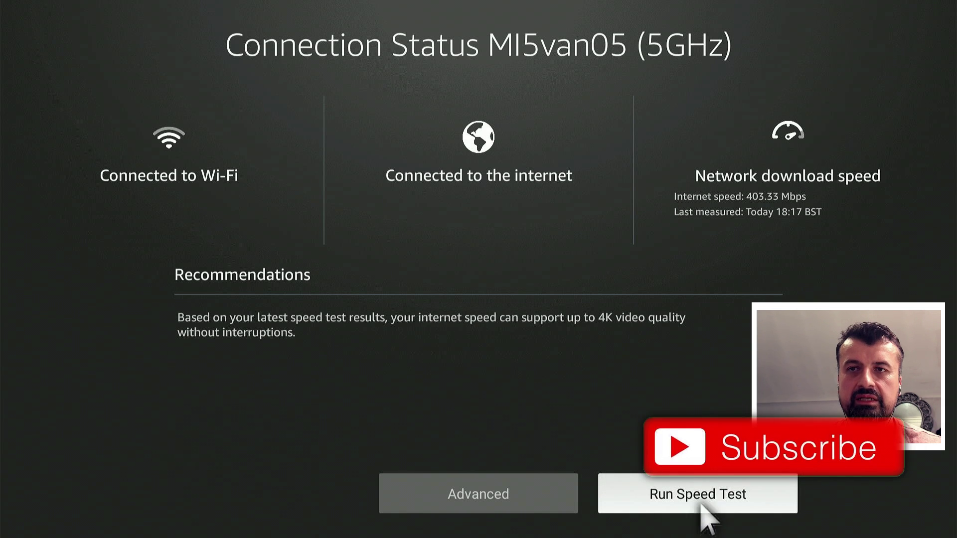
{"action": "key", "text": "Return"}
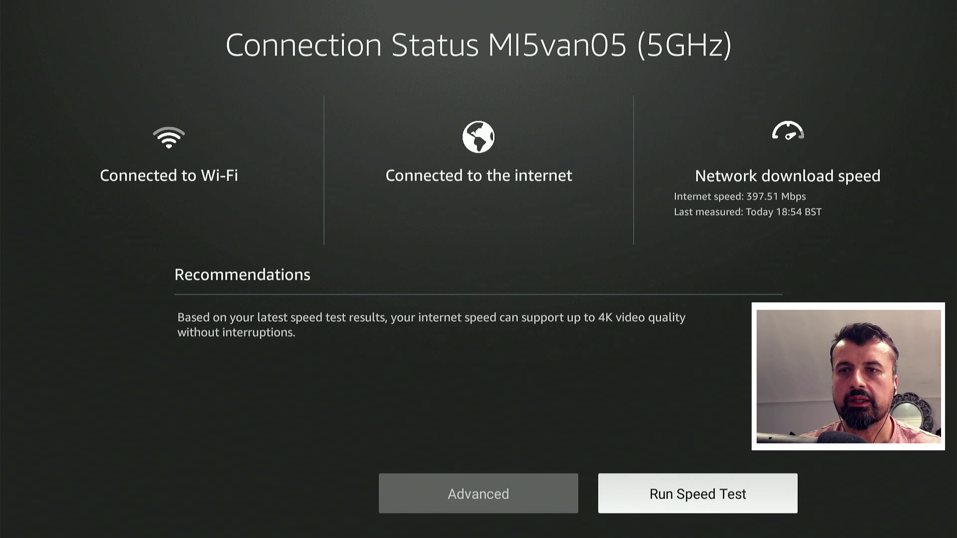
- Open the advanced status of MI5van05 and review the network status, quality and data usage details
{"action": "key", "text": "Left"}
{"action": "key", "text": "Return"}
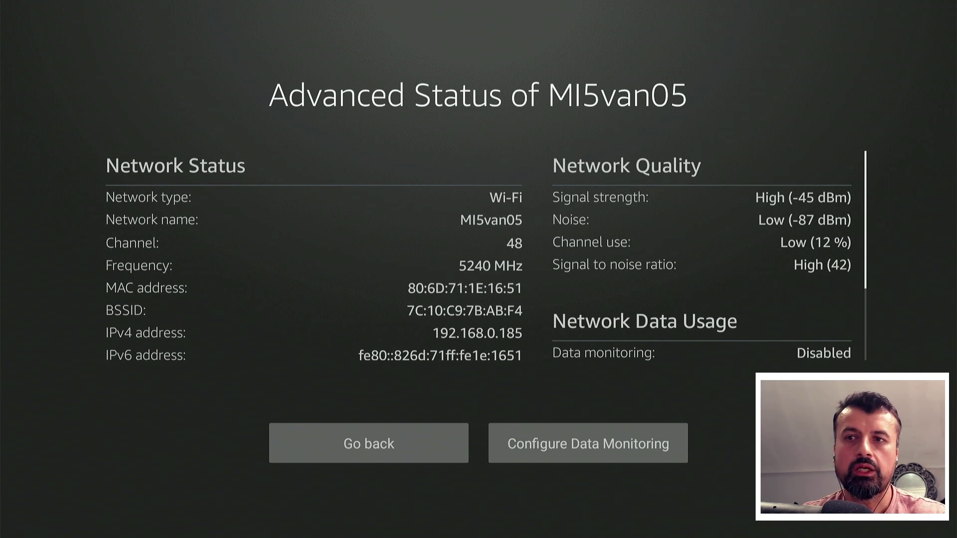
{"action": "key", "text": "Down"}
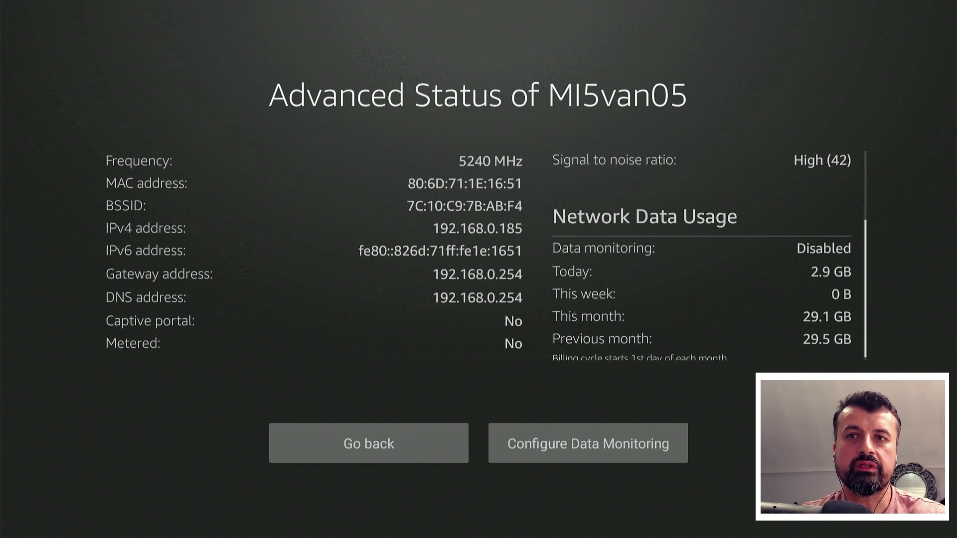
{"action": "key", "text": "Down"}
- Open the data monitoring configuration and turn Data Monitoring on
{"action": "key", "text": "Right"}
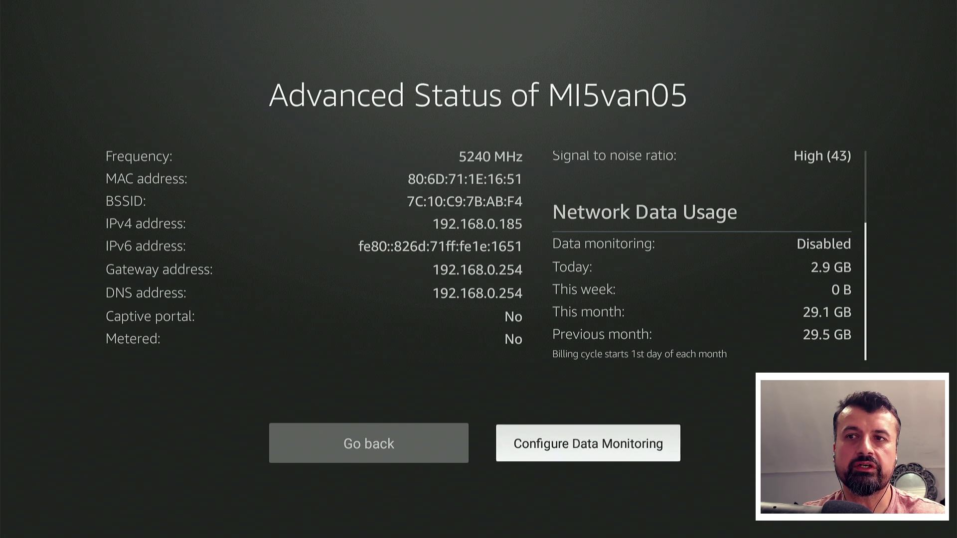
{"action": "key", "text": "Return"}
{"action": "key", "text": "Return"}
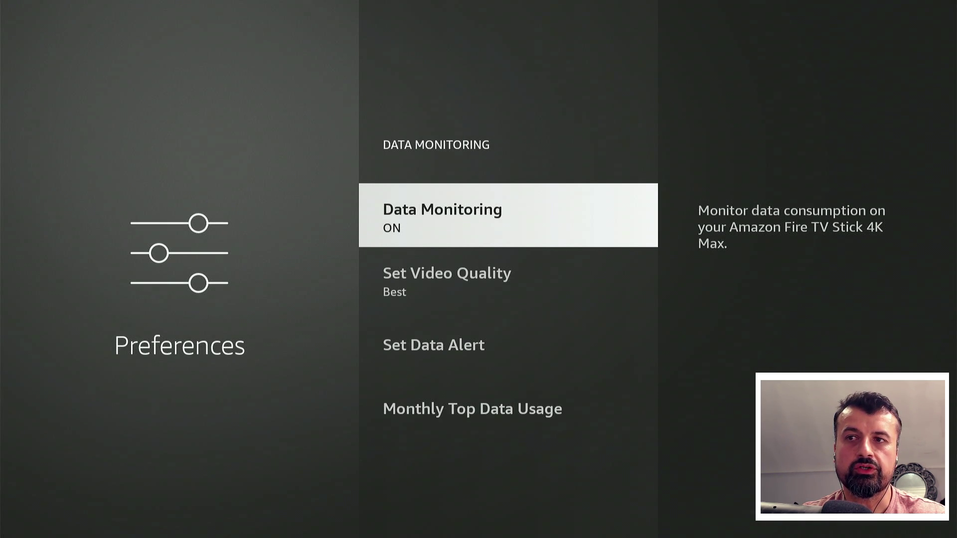
{"action": "key", "text": "Down"}
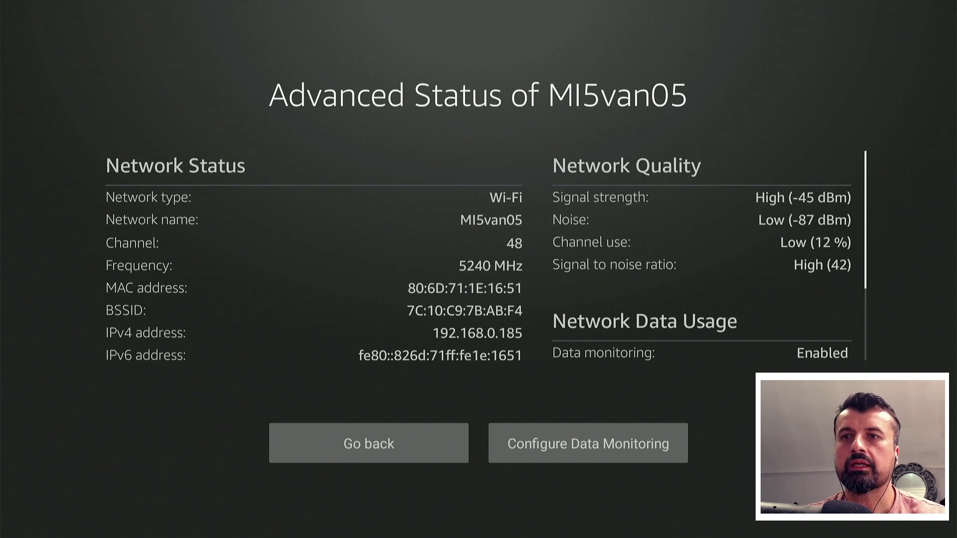
- Leave the network status pages and open the Display & Audio settings
{"action": "key", "text": "Escape"}
{"action": "key", "text": "Escape"}
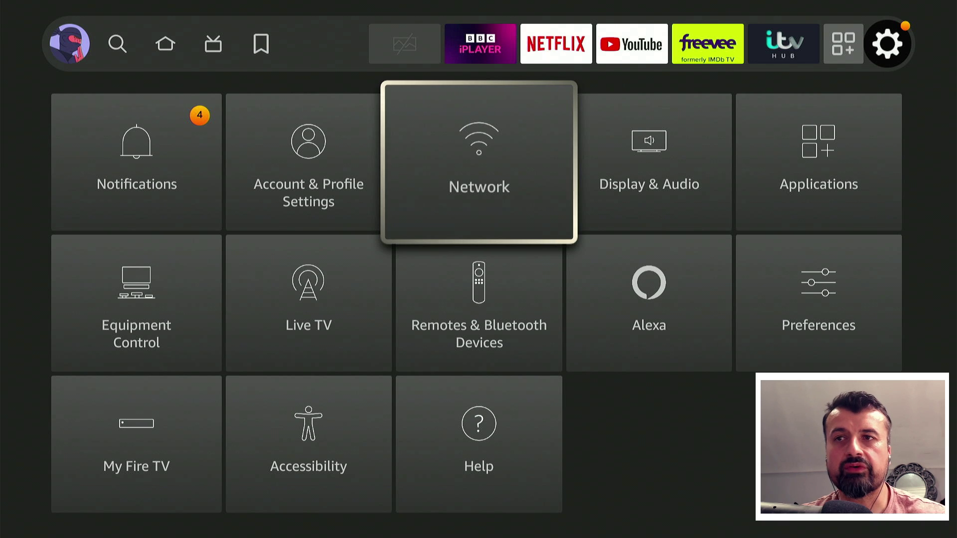
{"action": "key", "text": "Right"}
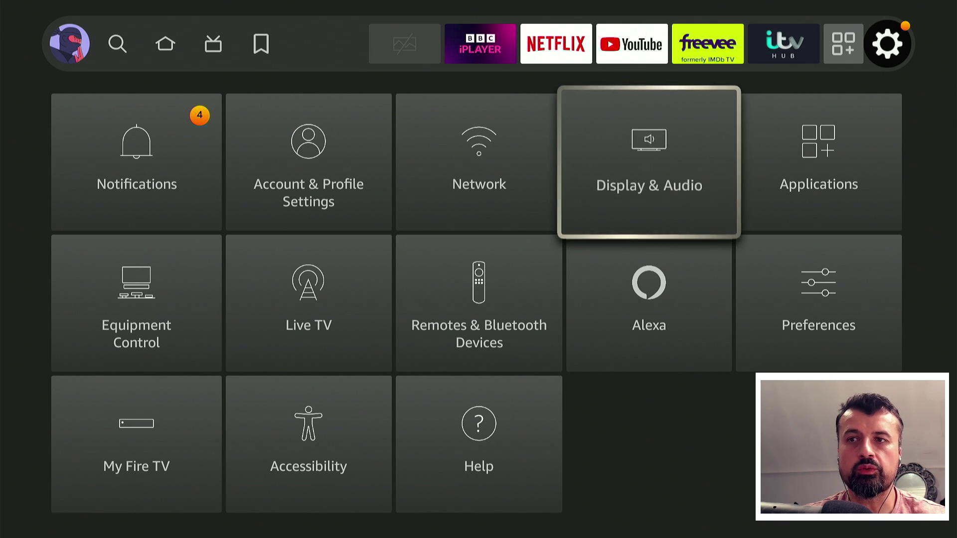
{"action": "key", "text": "Return"}
- Open the Audio settings and bring up the HDMI tuning screen for syncing visuals and sound
{"action": "key", "text": "Down"}
{"action": "key", "text": "Down"}
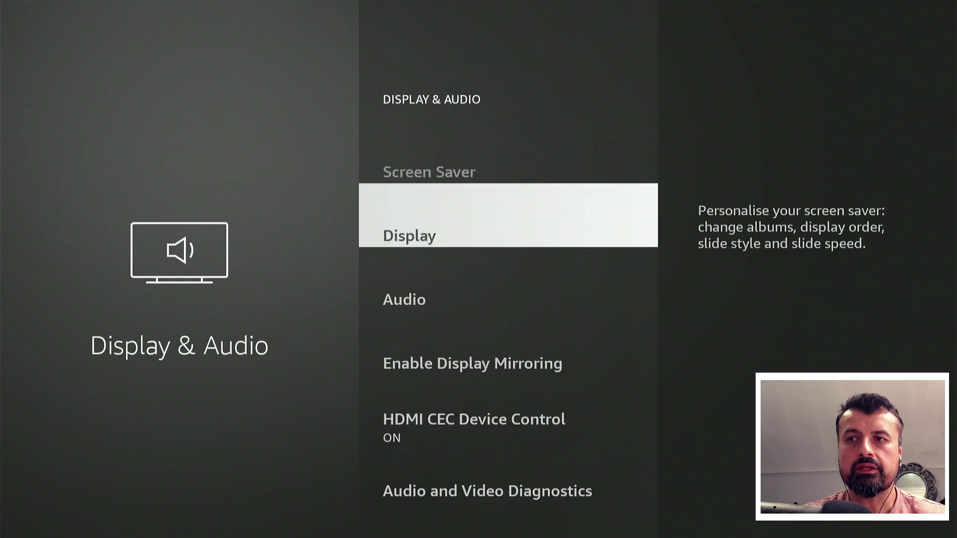
{"action": "key", "text": "Return"}
{"action": "key", "text": "Down"}
{"action": "key", "text": "Down"}
{"action": "key", "text": "Down"}
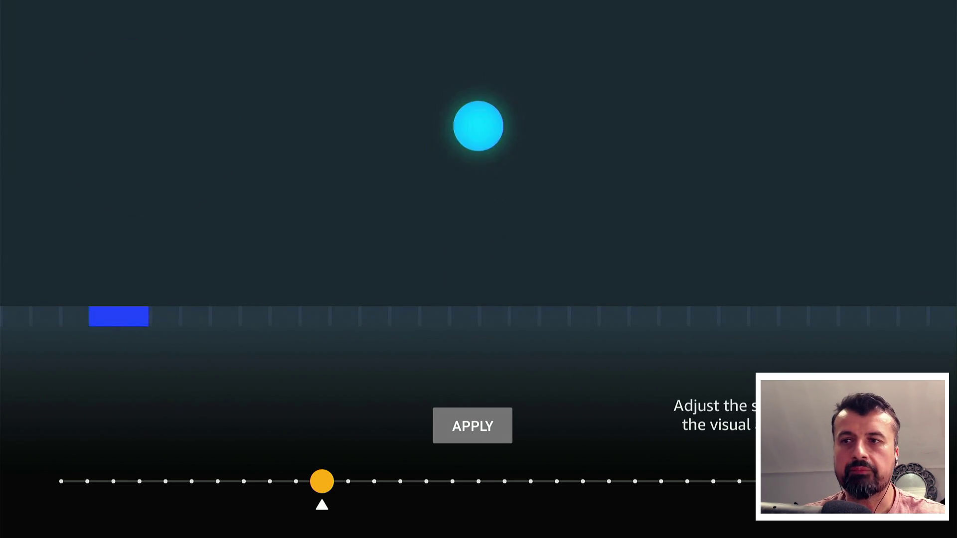
- Lower the audio-video sync slider to four notches below the marked setting
{"action": "key", "text": "Left"}
{"action": "key", "text": "Left"}
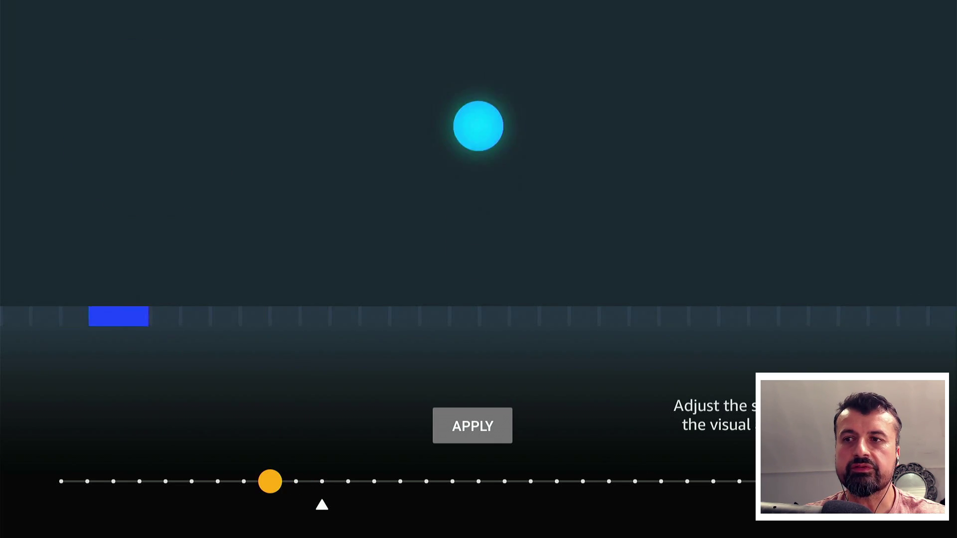
{"action": "key", "text": "Left"}
{"action": "key", "text": "Left"}
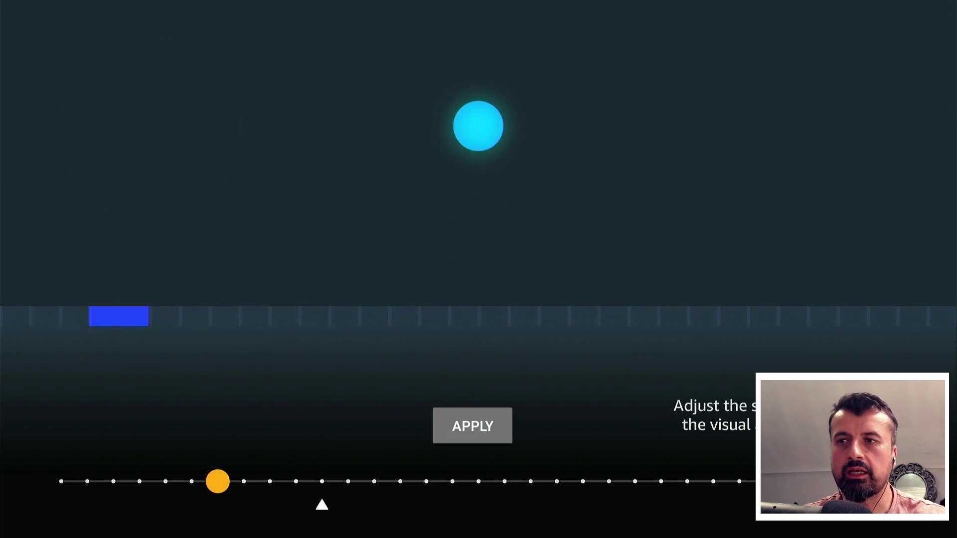
- Raise the audio-video sync slider to seven notches above the marked setting
{"action": "key", "text": "Right"}
{"action": "key", "text": "Right"}
{"action": "key", "text": "Right"}
{"action": "key", "text": "Right"}
{"action": "key", "text": "Right"}
{"action": "key", "text": "Right"}
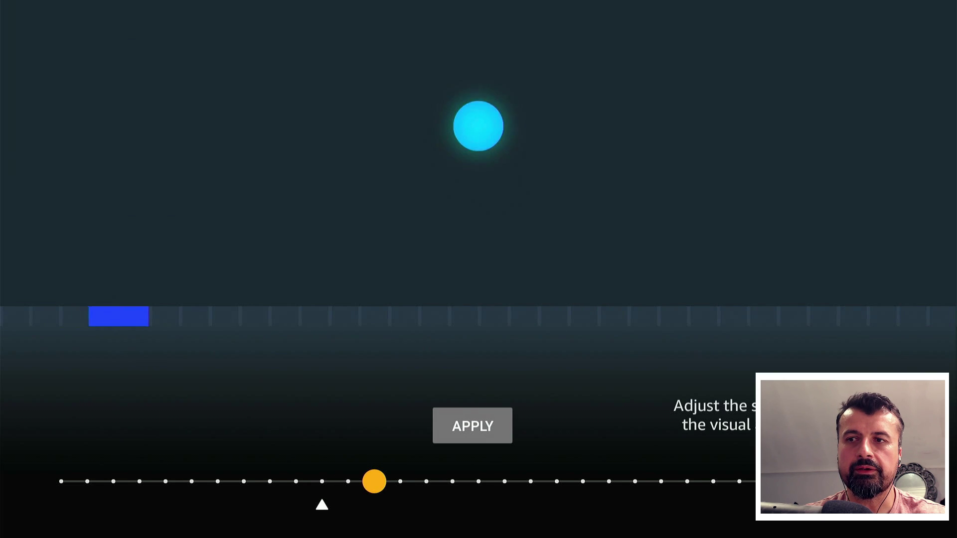
{"action": "key", "text": "Right"}
{"action": "key", "text": "Right"}
{"action": "key", "text": "Right"}
{"action": "key", "text": "Right"}
{"action": "key", "text": "Right"}
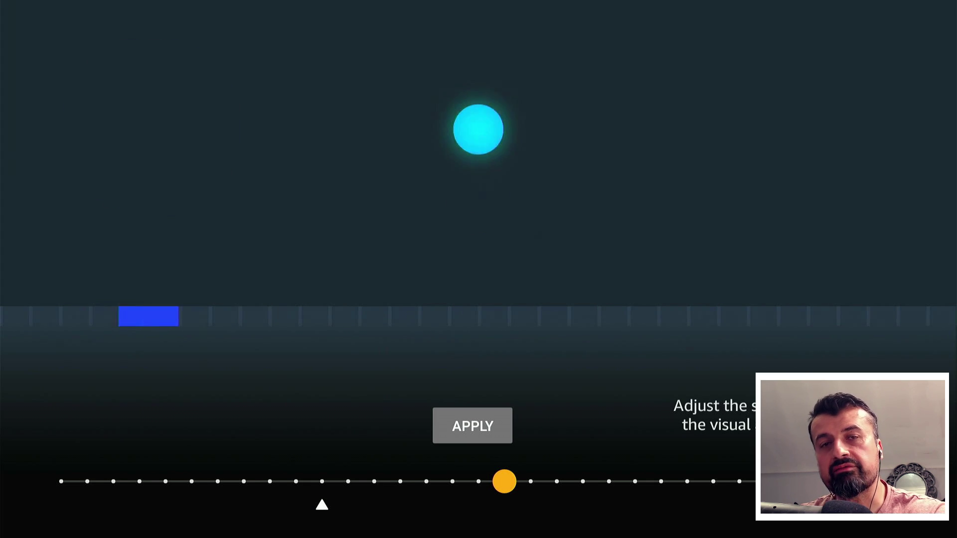
- Leave the HDMI tuning screen and check the connection status of the connected Wi-Fi network
{"action": "key", "text": "Escape"}
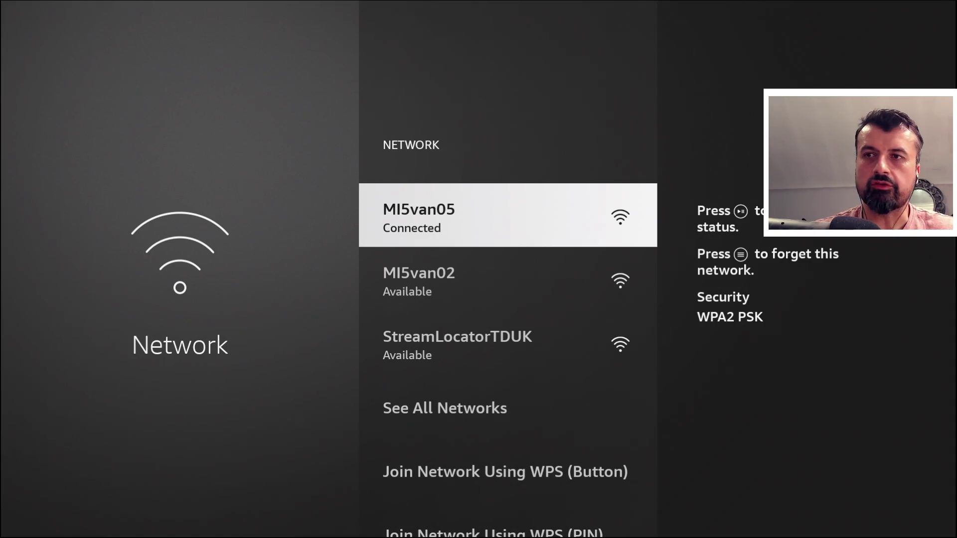
{"action": "key", "text": "XF86AudioPlay"}
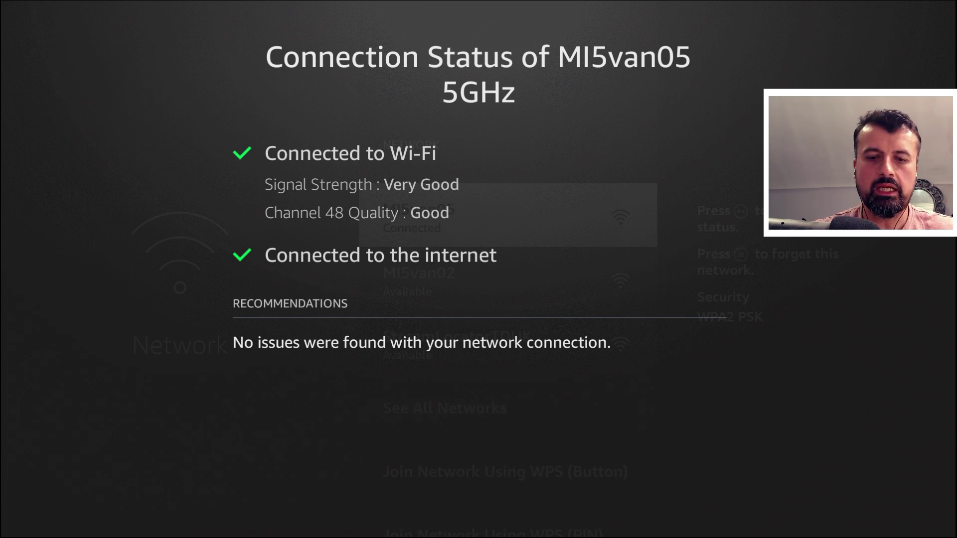
{"action": "key", "text": "Escape"}
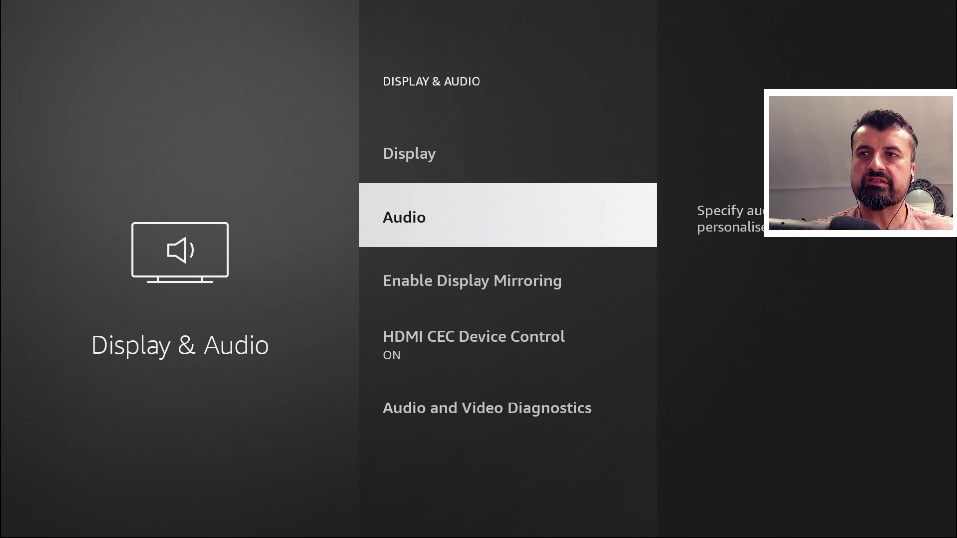
- Leave the Display & Audio settings and open the My Fire TV settings
{"action": "key", "text": "Escape"}
{"action": "key", "text": "Left"}
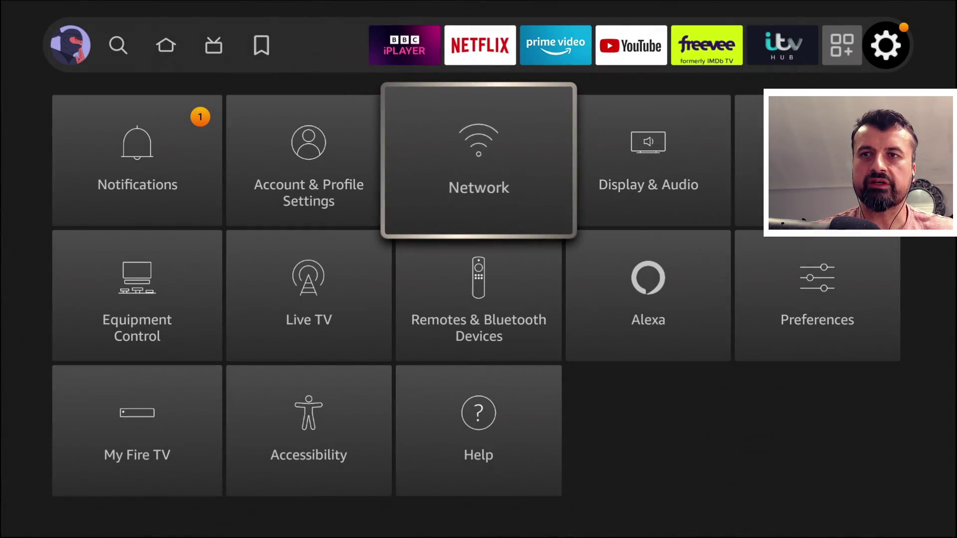
{"action": "key", "text": "Right"}
{"action": "key", "text": "Left"}
{"action": "key", "text": "Left"}
{"action": "key", "text": "Left"}
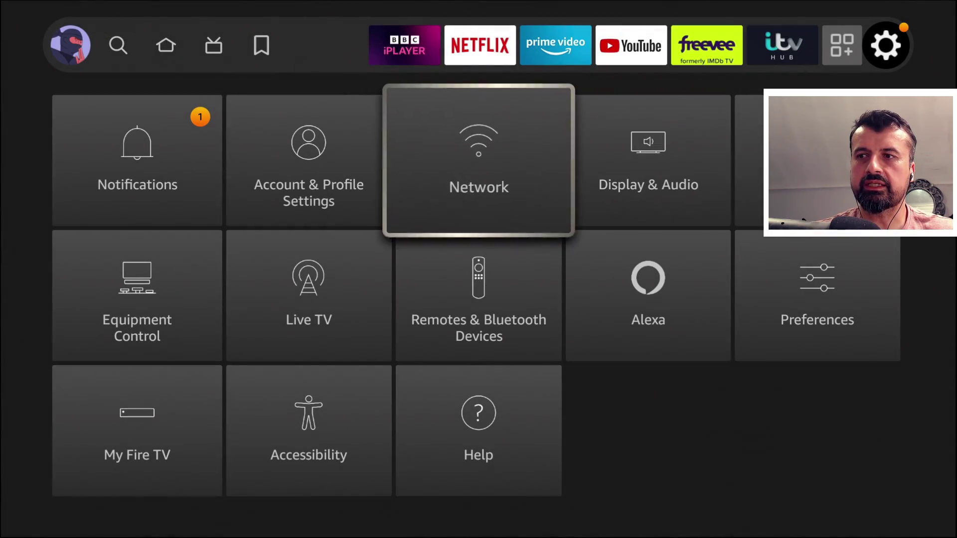
{"action": "key", "text": "Down"}
{"action": "key", "text": "Down"}
{"action": "key", "text": "Return"}
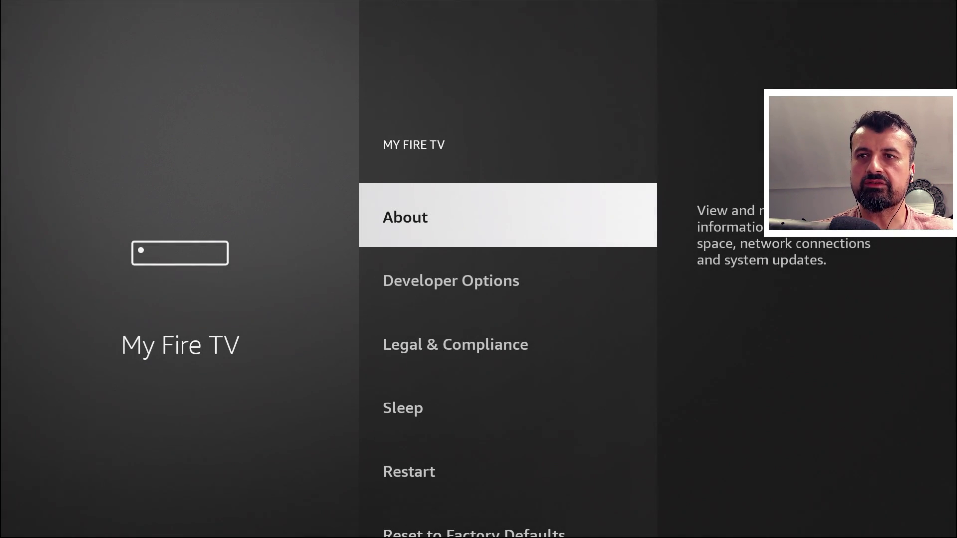
- Open the device's About page and run Check for Updates
{"action": "key", "text": "Return"}
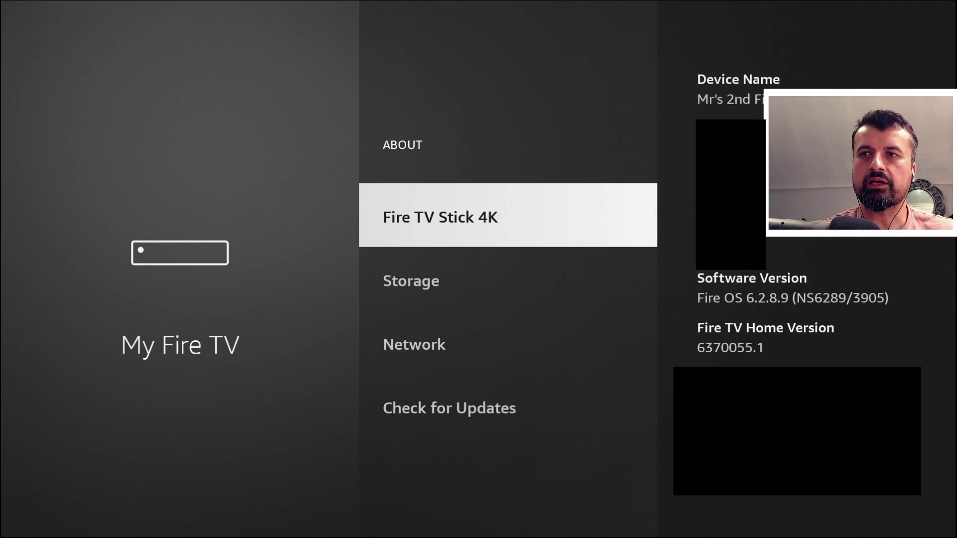
{"action": "key", "text": "Down"}
{"action": "key", "text": "Down"}
{"action": "key", "text": "Down"}
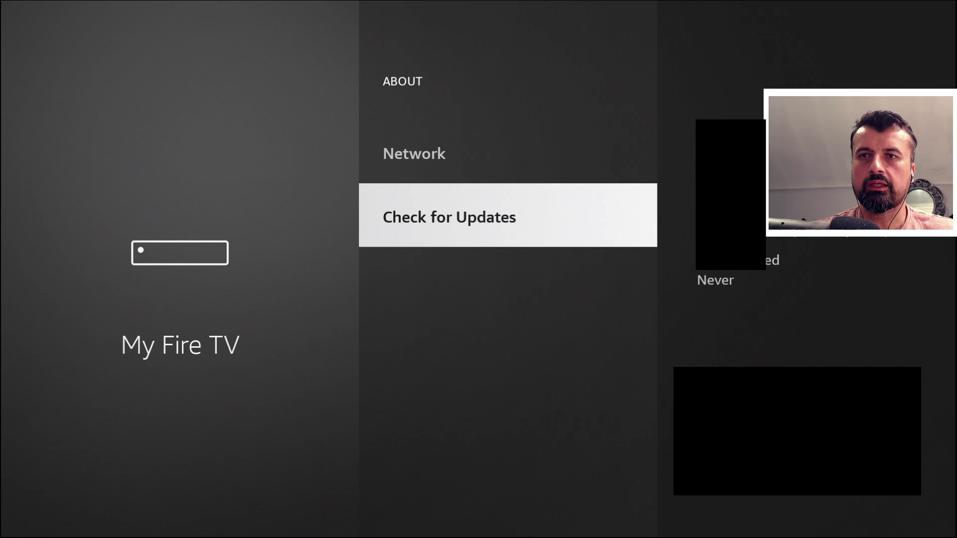
{"action": "key", "text": "Return"}
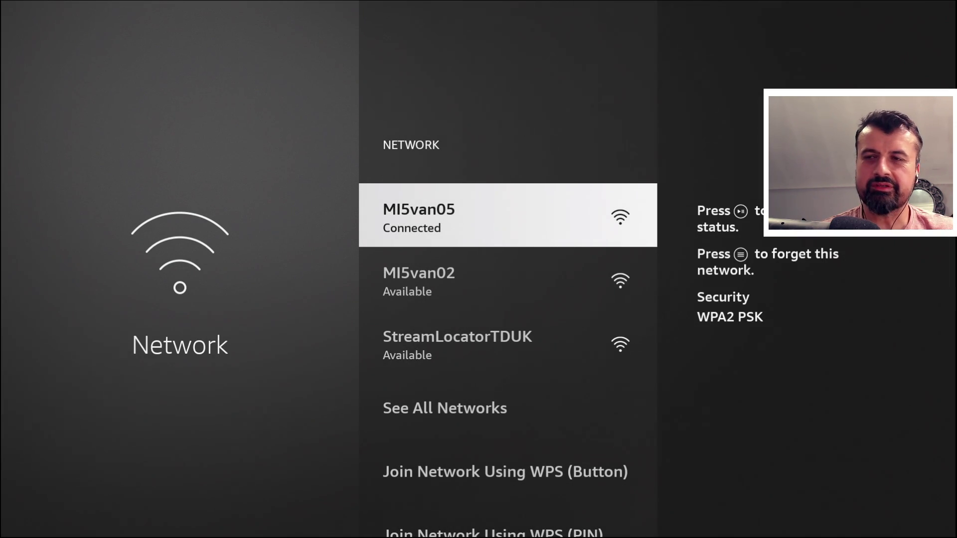
- Leave the Network settings and return to the system update entry on the My Fire TV About page
{"action": "key", "text": "space"}
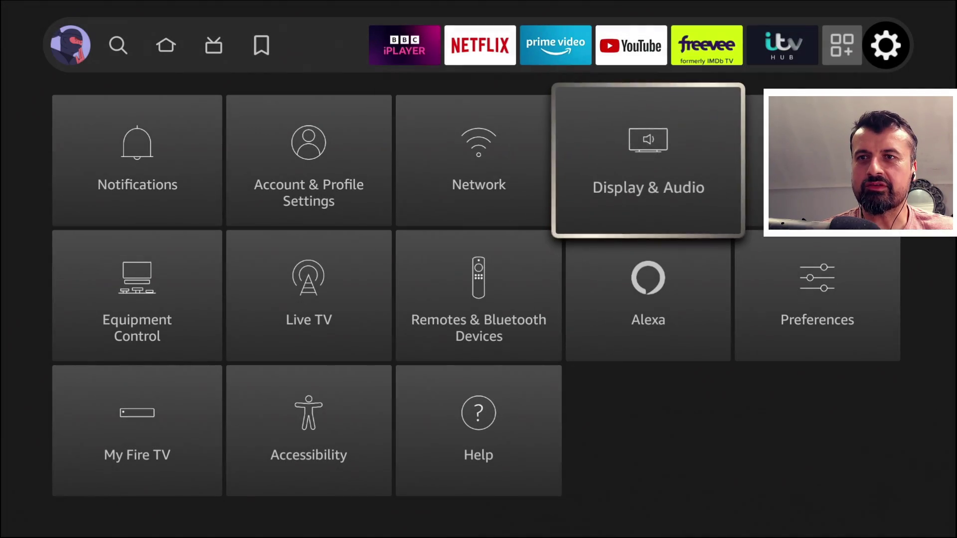
{"action": "key", "text": "Right"}
{"action": "key", "text": "Left"}
{"action": "key", "text": "Left"}
{"action": "key", "text": "Left"}
{"action": "key", "text": "Left"}
{"action": "key", "text": "Down"}
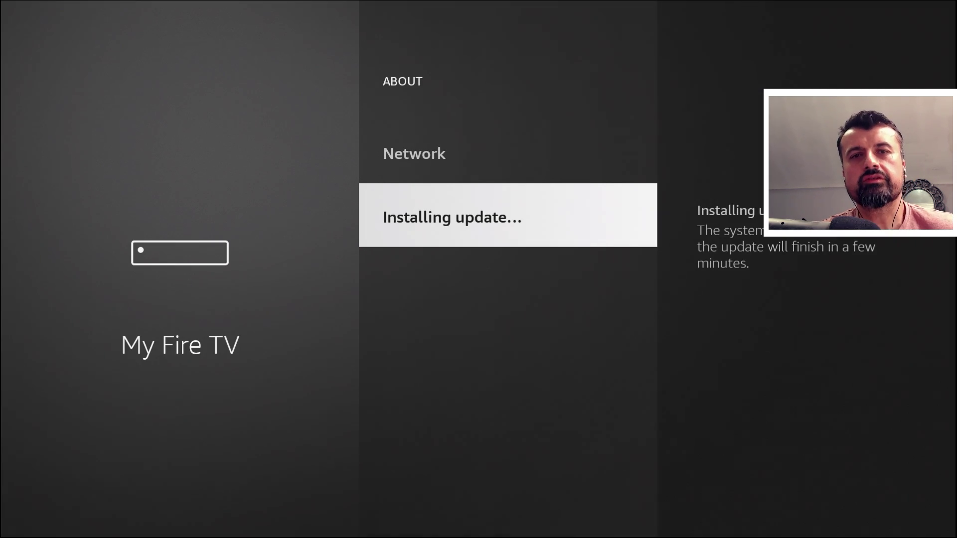